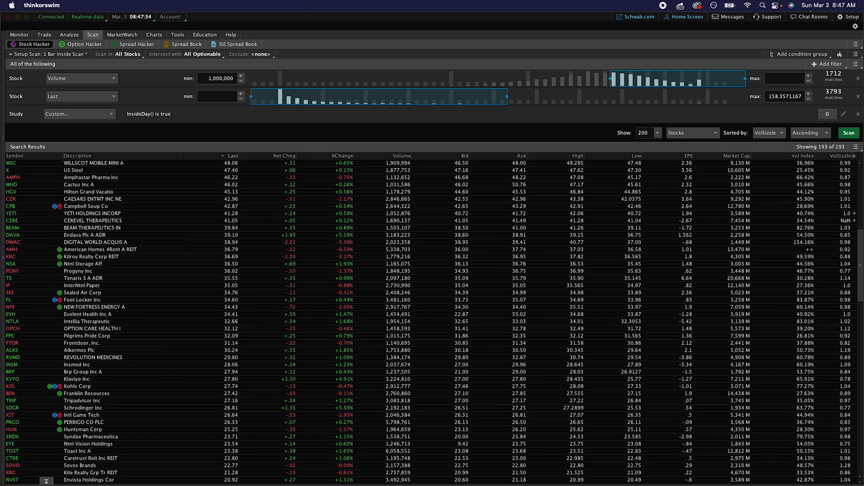
Step: Bring Strat_Scanners.pdf forward in Preview and scroll to the Weekly Scans list
key("super+Tab")
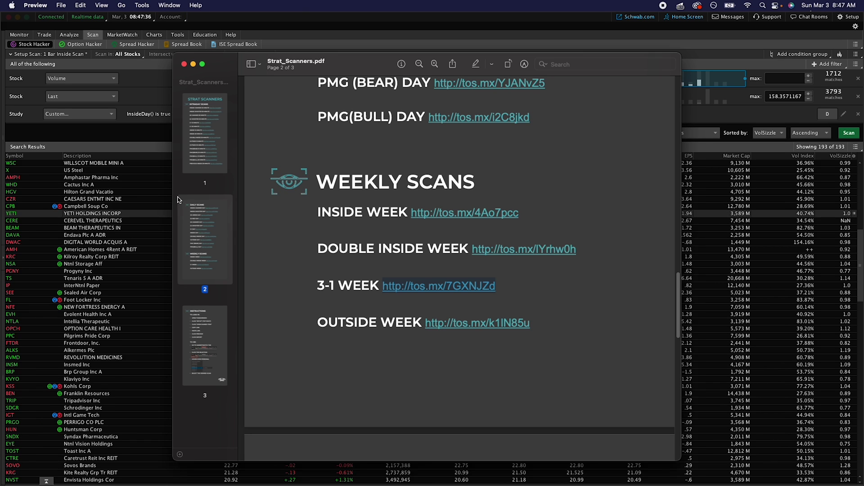
scroll(542, 253, "up", 2)
scroll(542, 252, "up", 10)
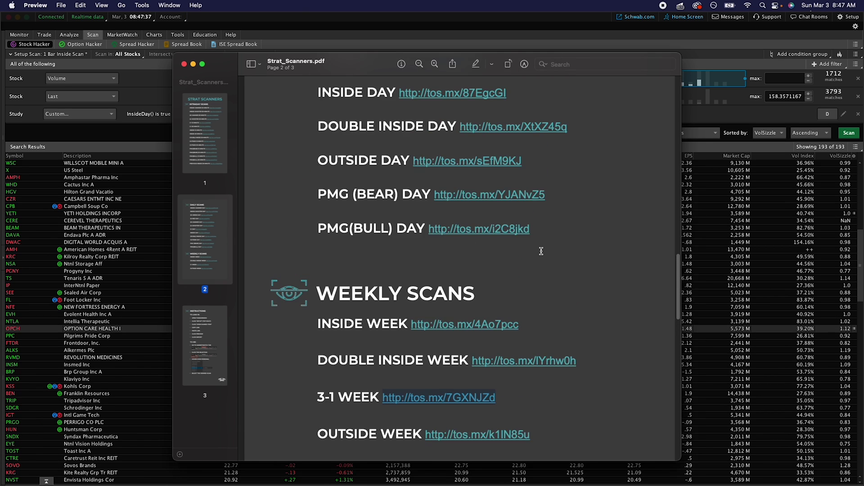
scroll(544, 253, "up", 3)
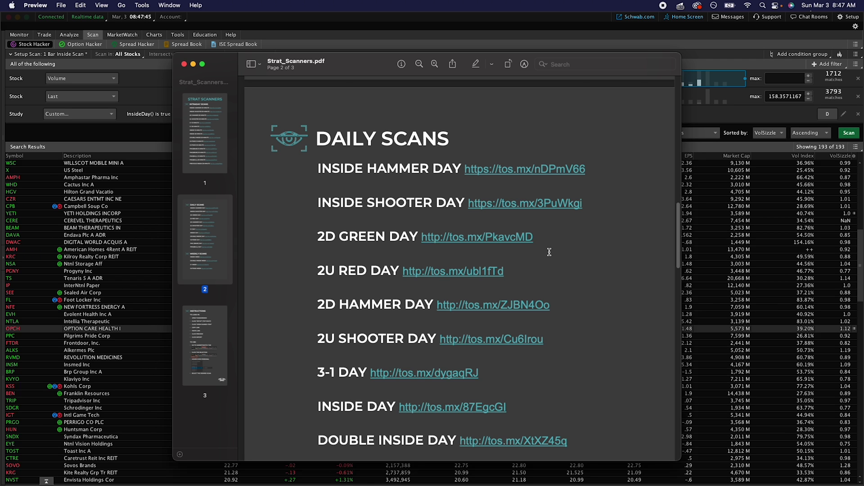
scroll(549, 254, "down", 15)
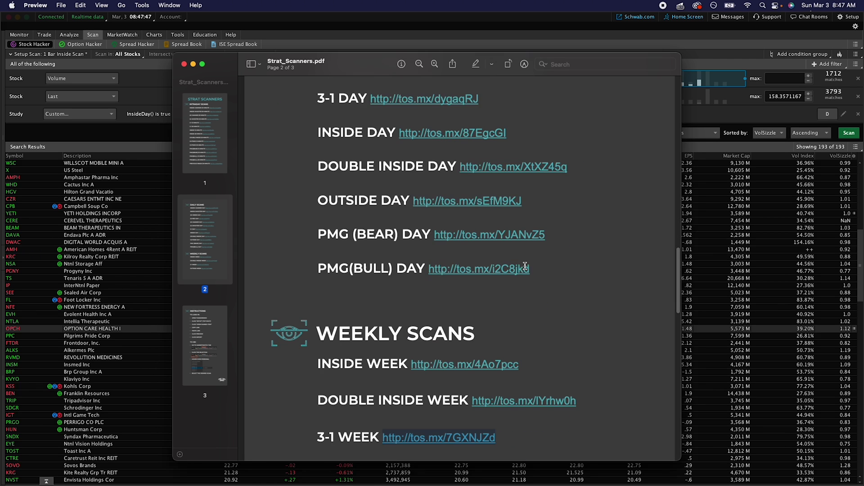
scroll(507, 268, "up", 10)
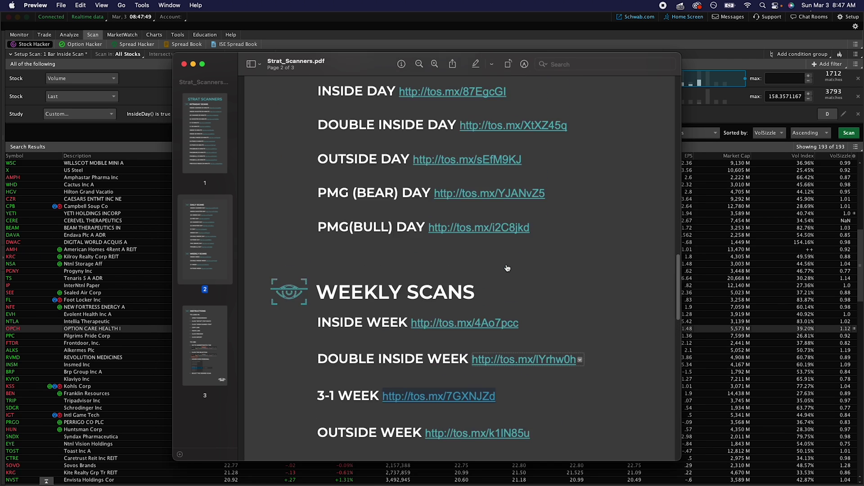
scroll(508, 268, "up", 3)
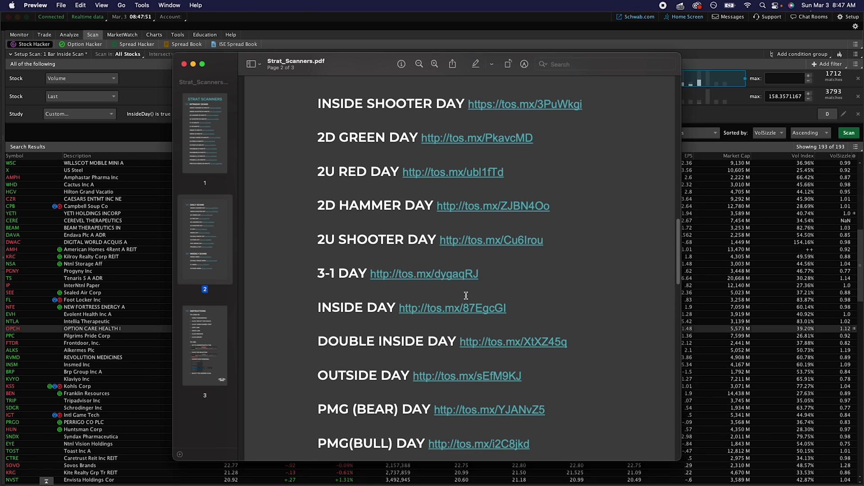
scroll(537, 288, "down", 2)
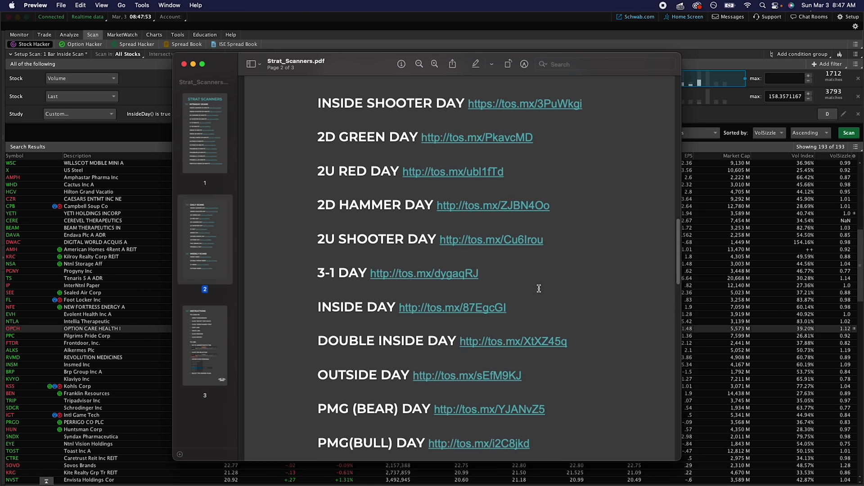
scroll(539, 289, "down", 6)
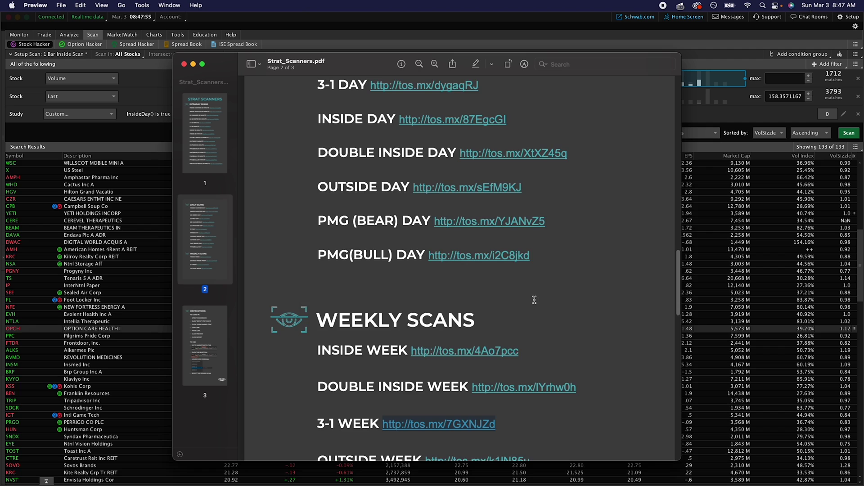
scroll(534, 303, "down", 1)
scroll(533, 305, "down", 2)
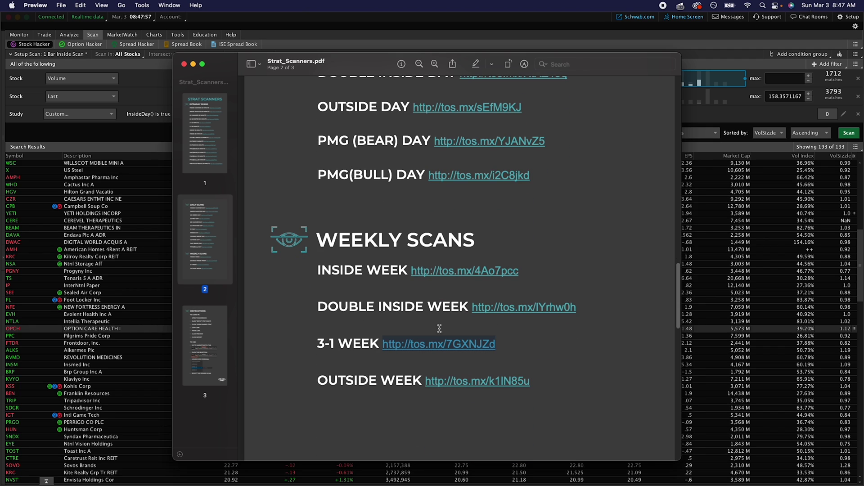
right_click(433, 276)
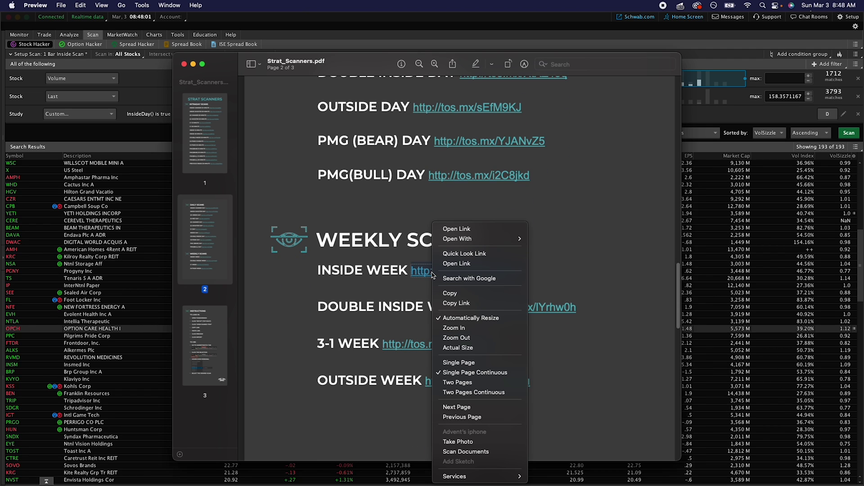
left_click(417, 285)
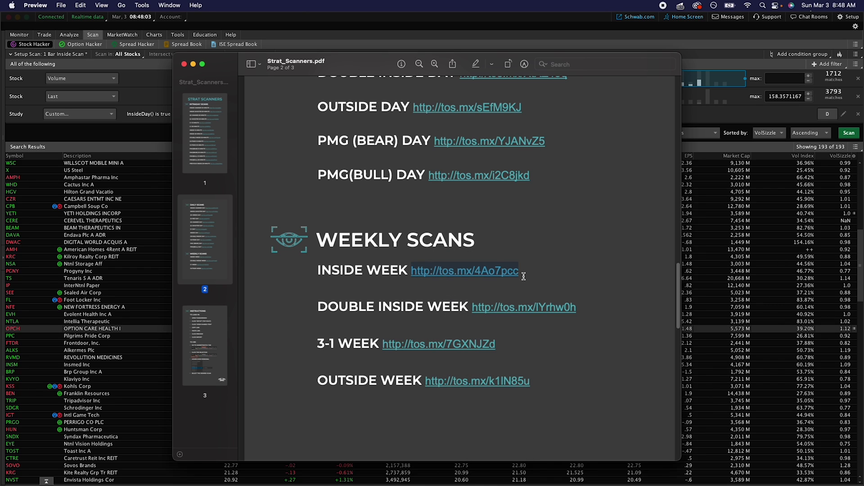
left_click_drag(535, 273, 413, 276)
key("ctrl+c")
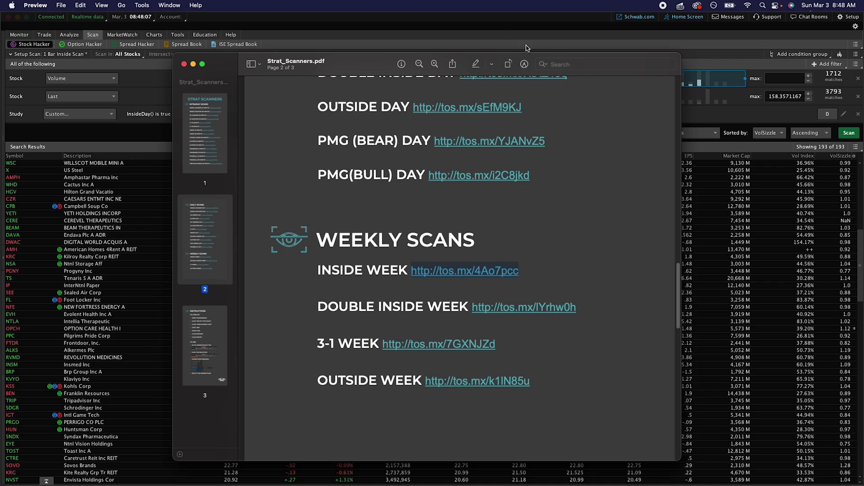
left_click(499, 19)
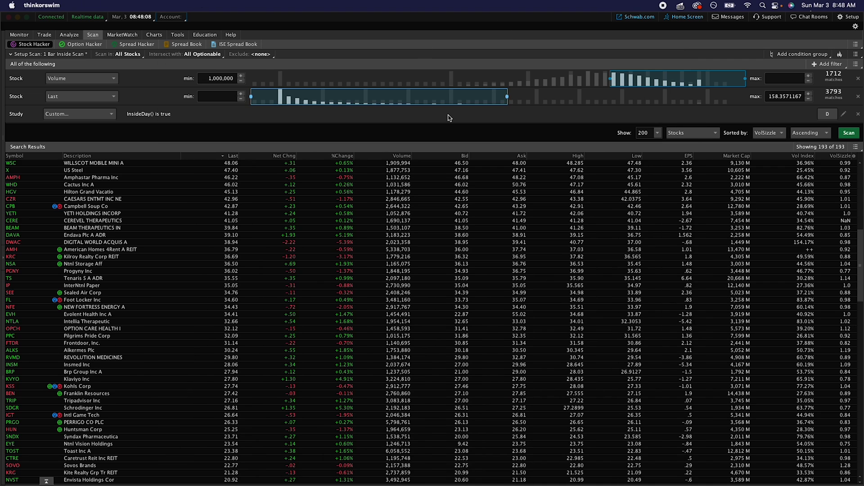
left_click(856, 27)
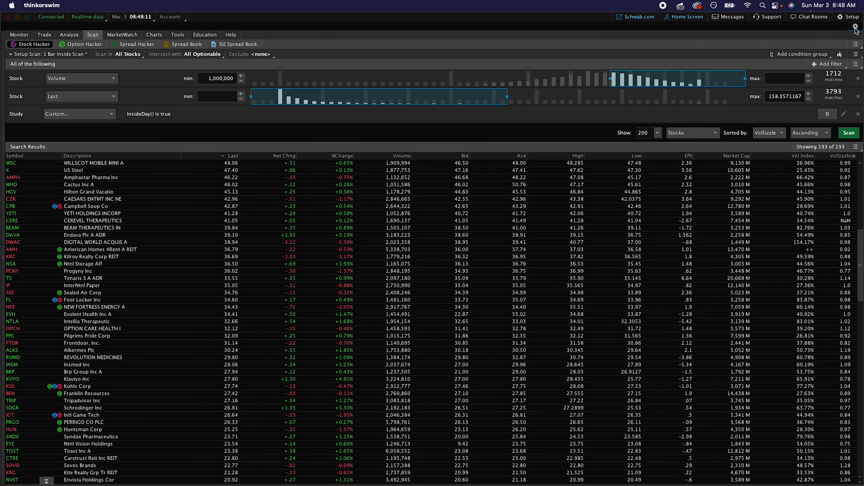
left_click(272, 238)
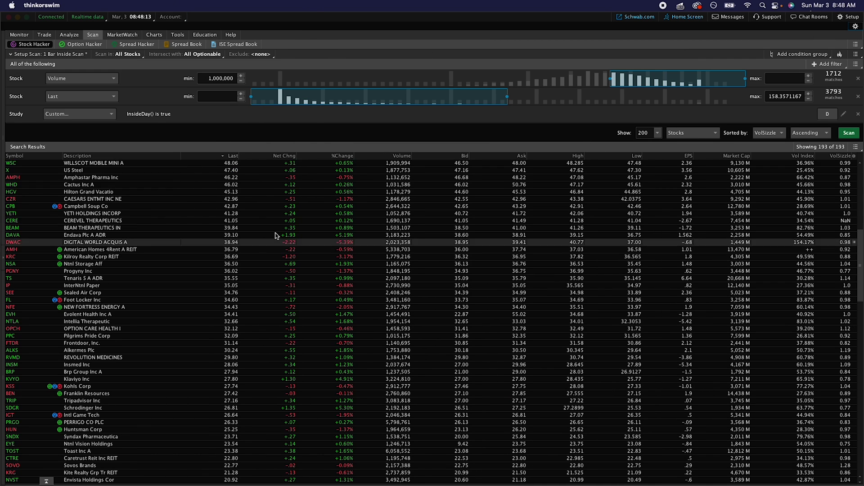
left_click(841, 18)
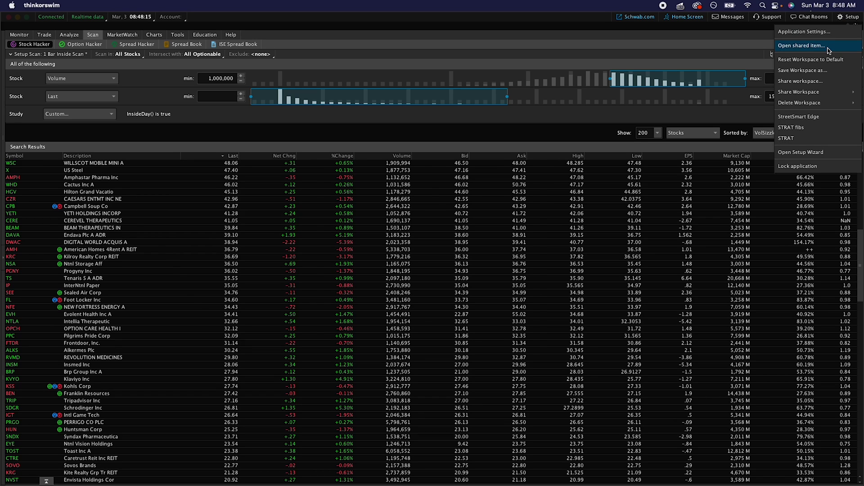
left_click(844, 45)
key("ctrl+v")
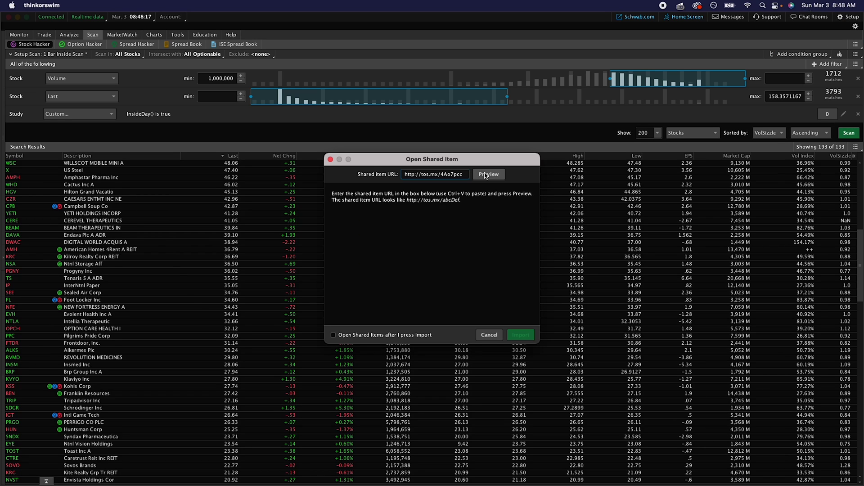
left_click(487, 174)
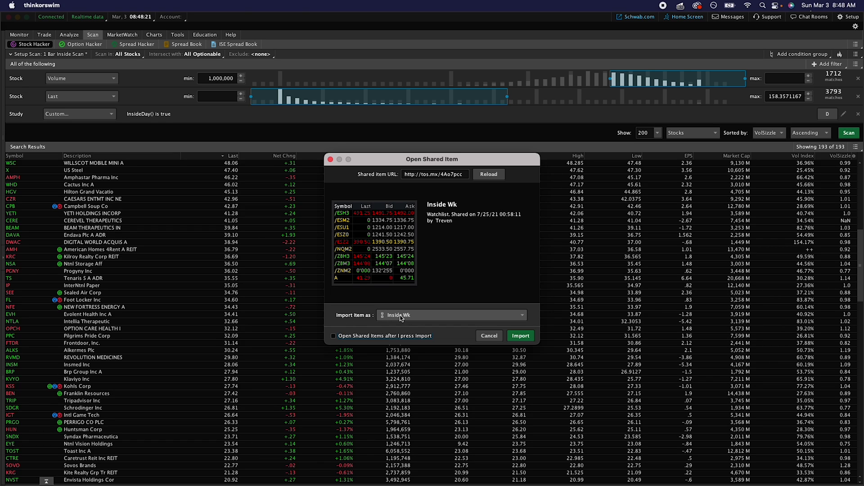
left_click(524, 339)
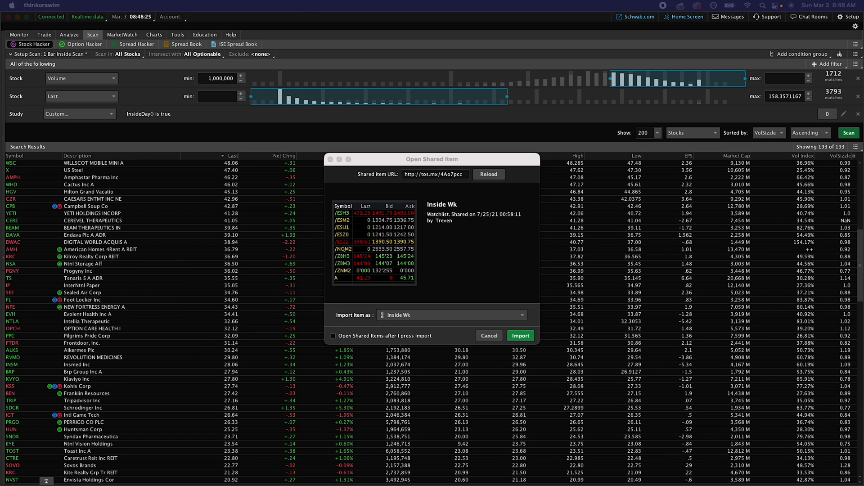
left_click(481, 337)
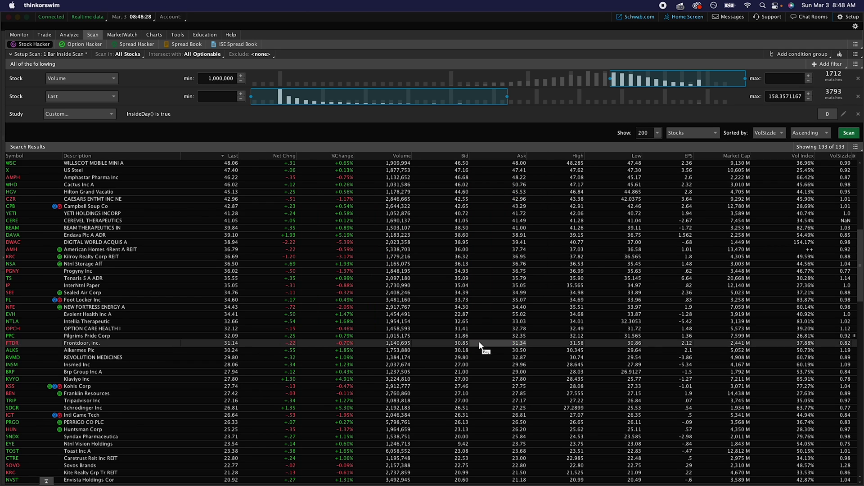
Step: Load the personal Inside Wk scan and run it, returning 81 stocks
left_click(856, 55)
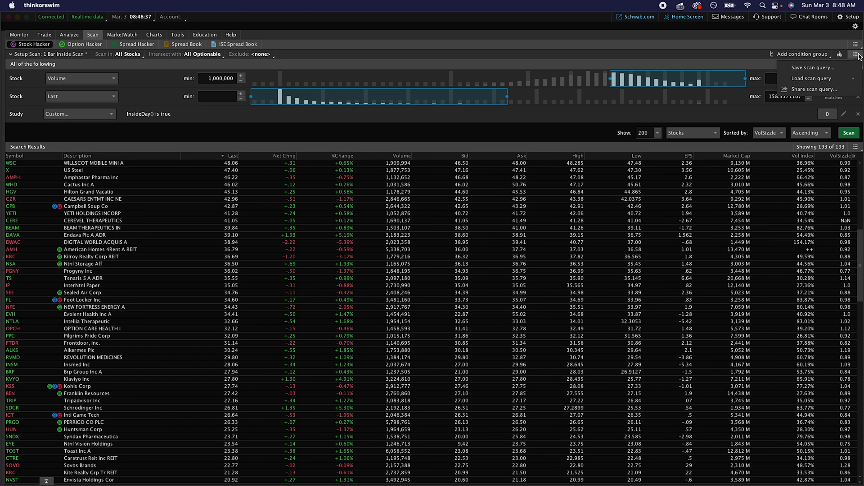
mouse_move(790, 79)
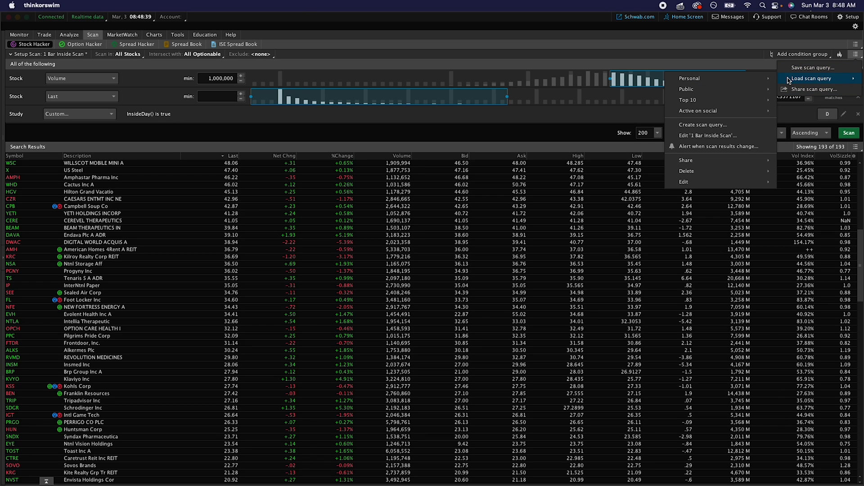
mouse_move(752, 81)
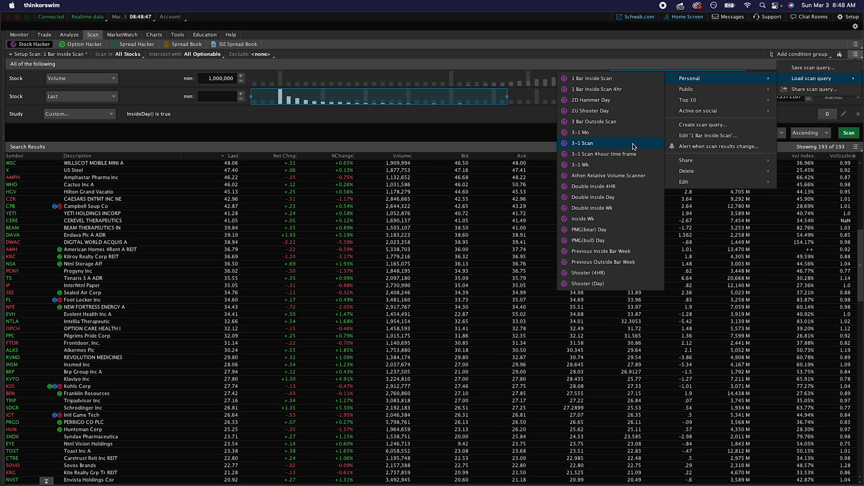
left_click(583, 220)
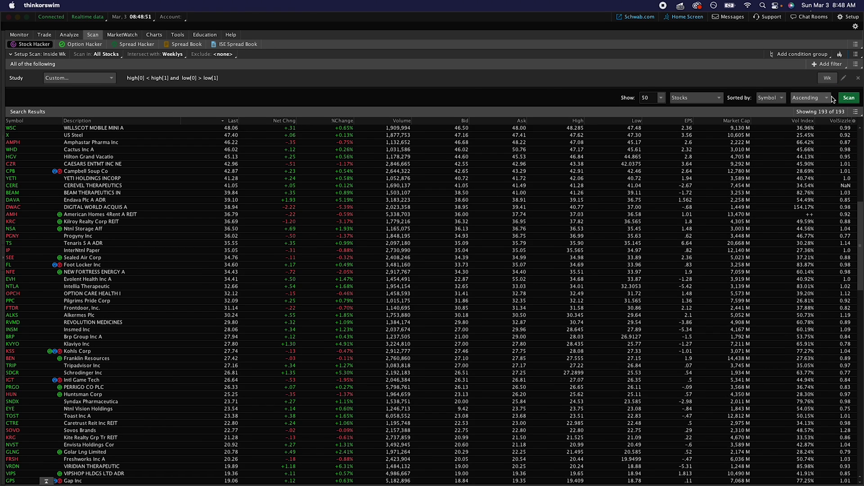
left_click(848, 99)
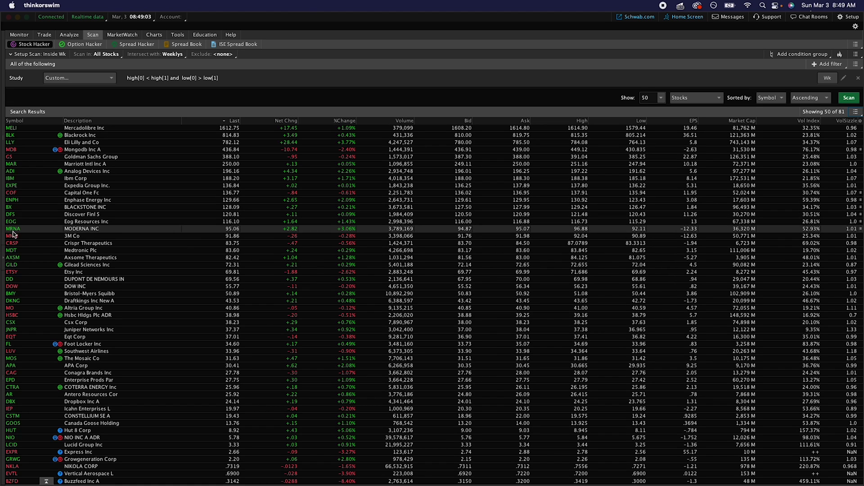
left_click(155, 38)
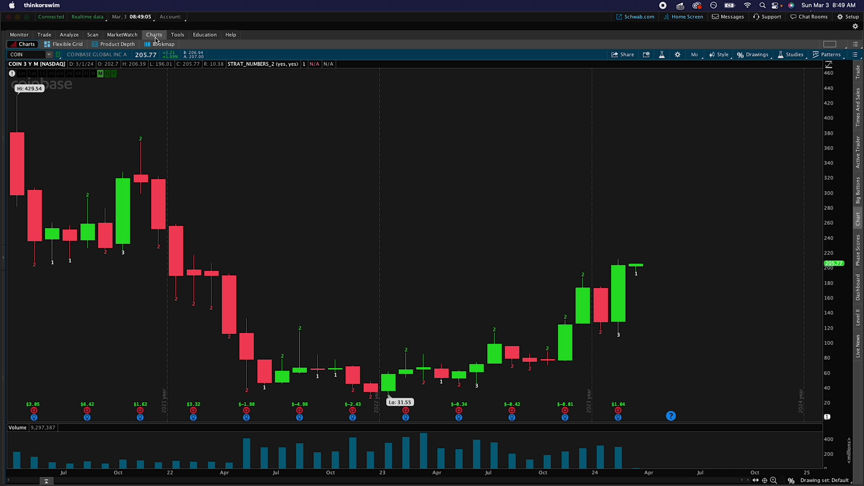
left_click(41, 55)
type("MRNA")
key("Return")
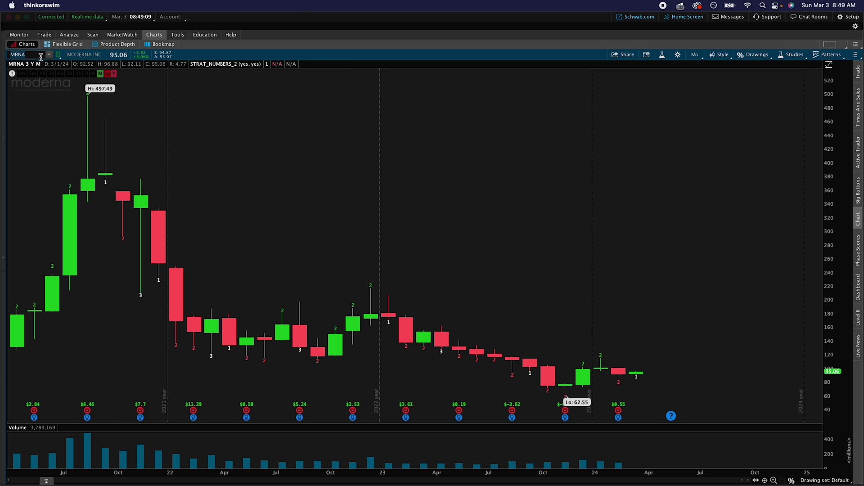
left_click(695, 55)
left_click(712, 187)
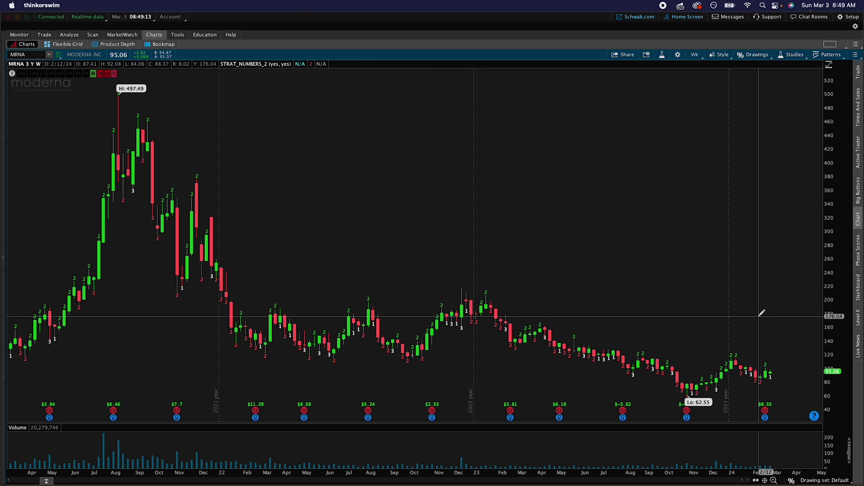
left_click_drag(781, 376, 749, 365)
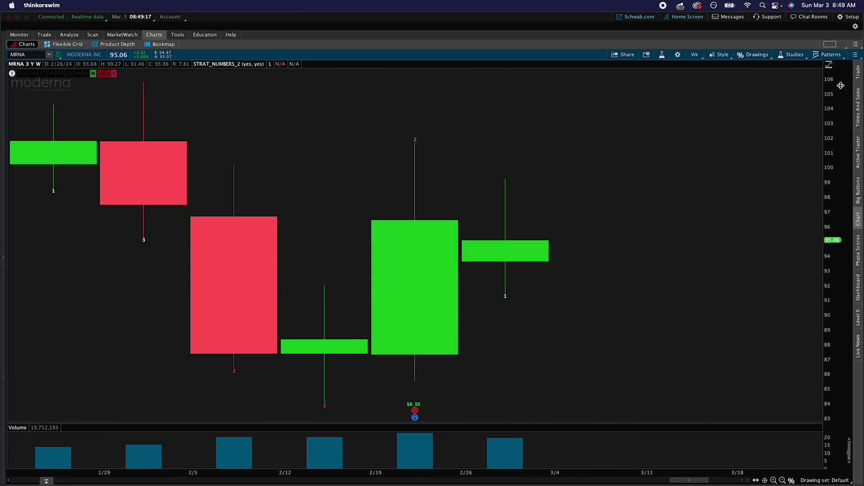
left_click(855, 45)
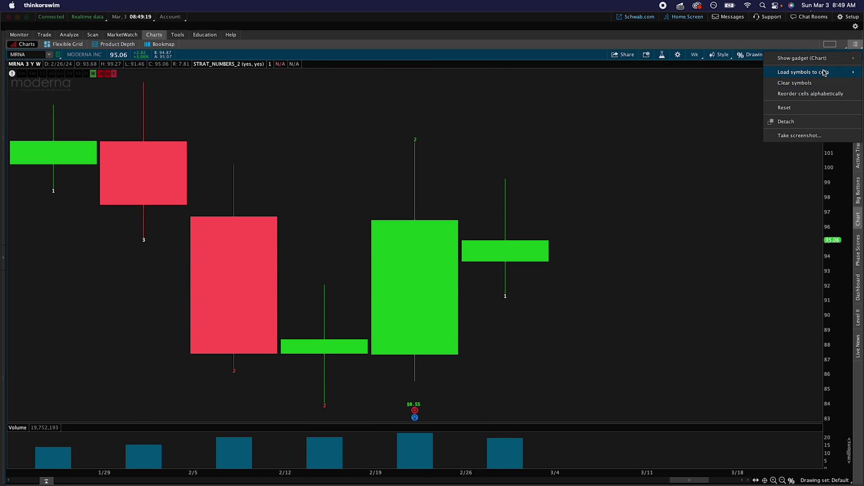
key("Escape")
left_click(68, 34)
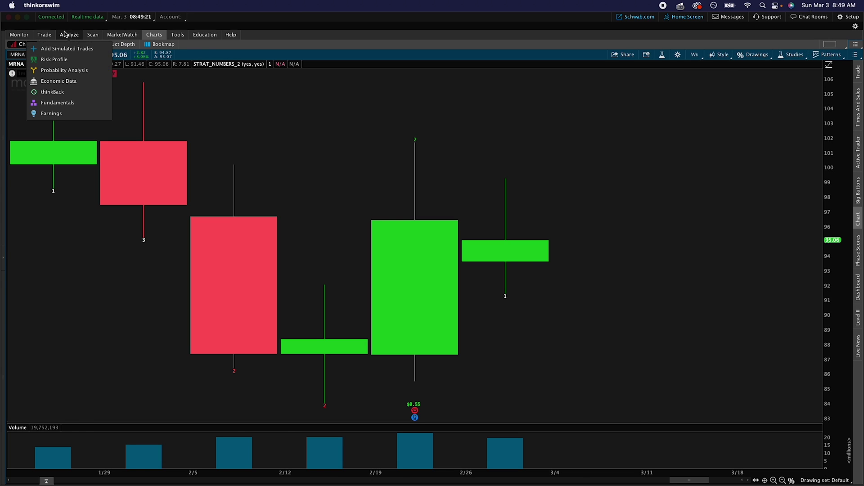
left_click(93, 35)
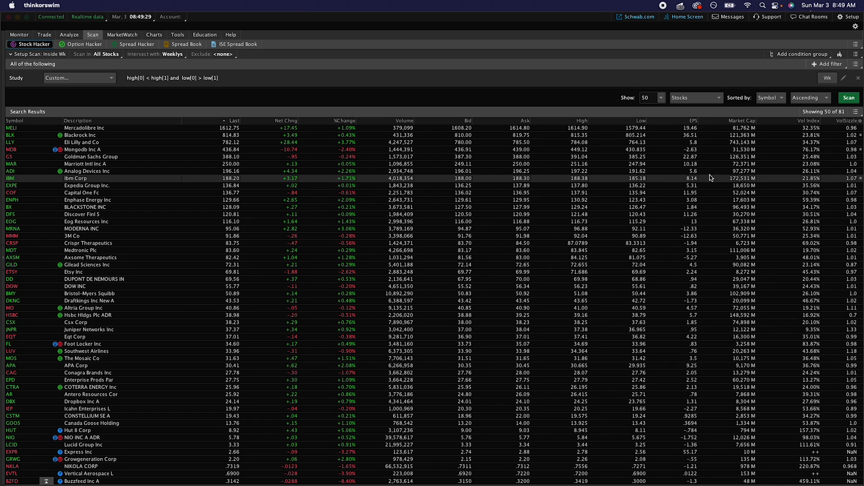
Step: Switch the inside-bar study's aggregation period from Week to Month
left_click(827, 79)
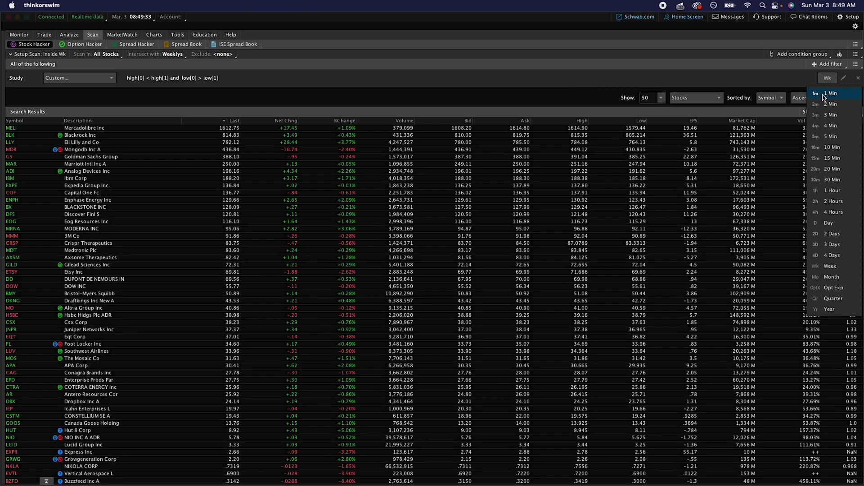
left_click(832, 277)
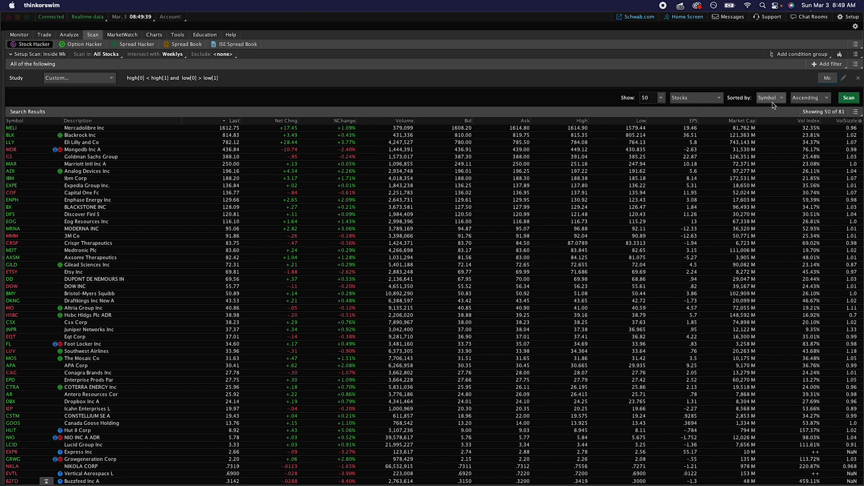
left_click(855, 55)
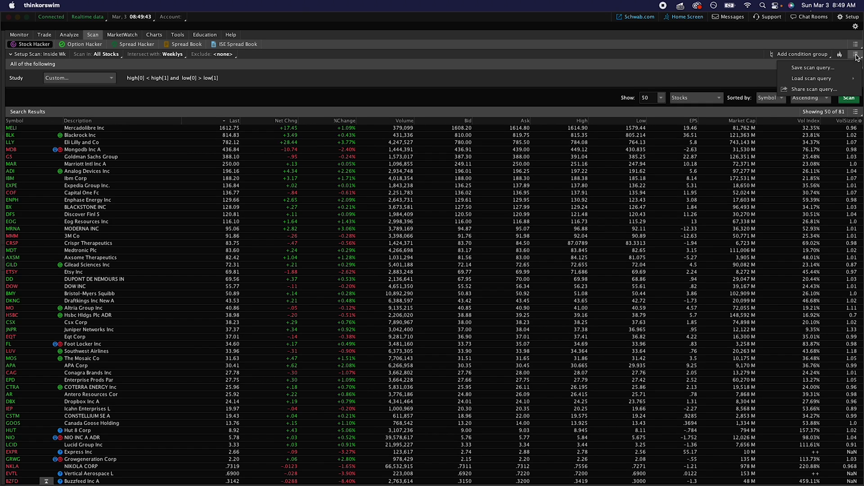
Step: Save the monthly inside-bar scan under the new name 'Inside month'
left_click(818, 72)
left_click(725, 84)
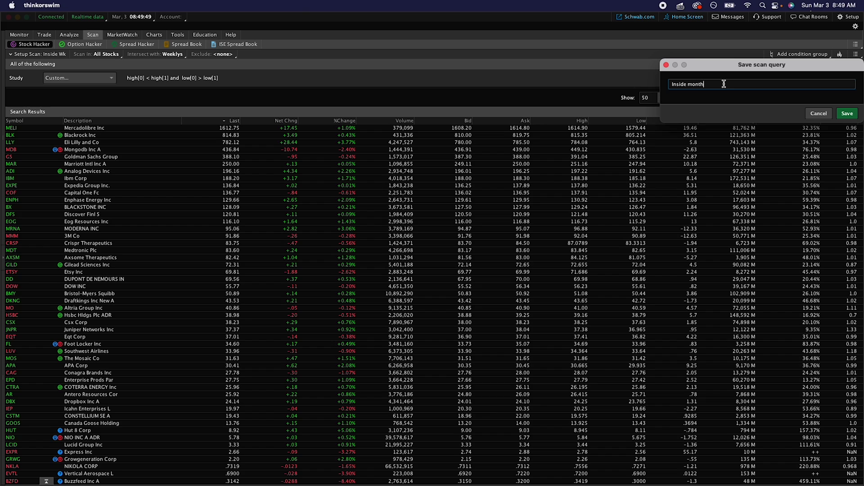
left_click(844, 113)
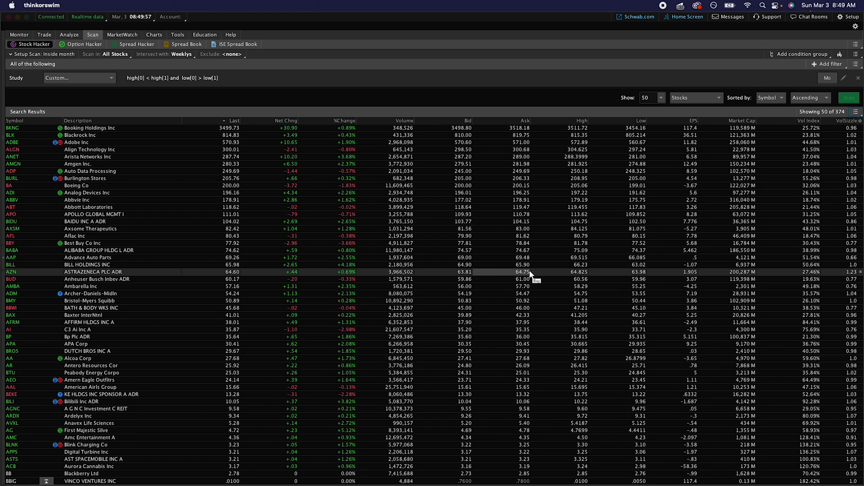
left_click(856, 55)
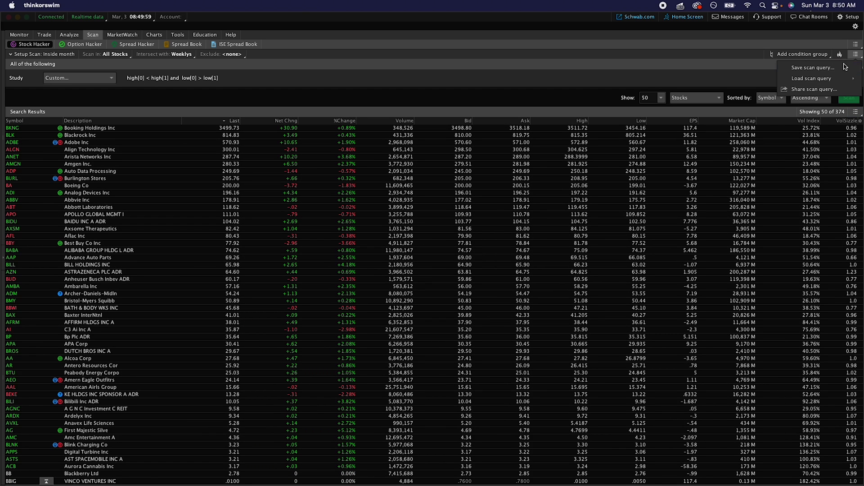
Step: Load the personal 3-1 Scan with price ≥20, volume ≥1,000,000, inside and outside bars
mouse_move(809, 80)
mouse_move(742, 81)
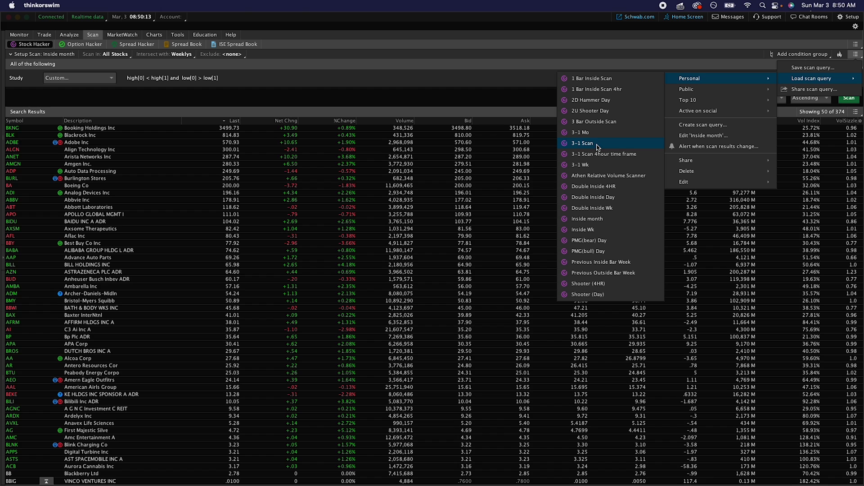
left_click(587, 143)
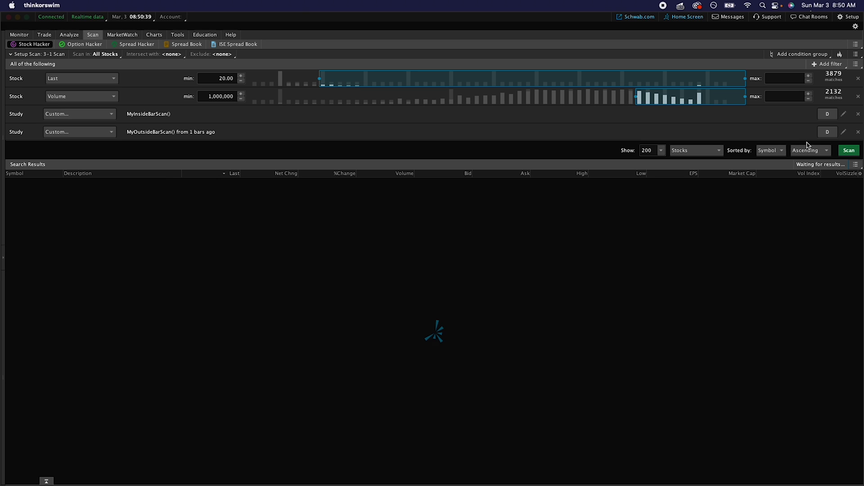
Step: Set both the outside-bar and inside-bar studies to 4-hour bars
left_click(824, 134)
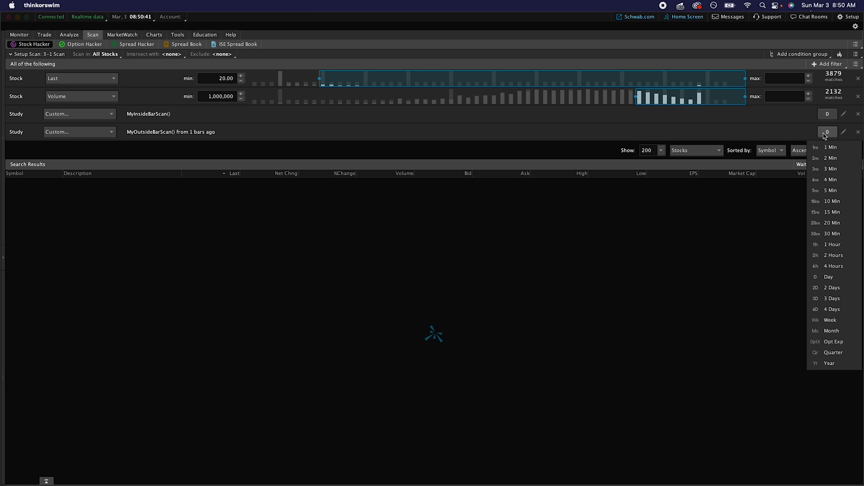
left_click(830, 266)
left_click(822, 136)
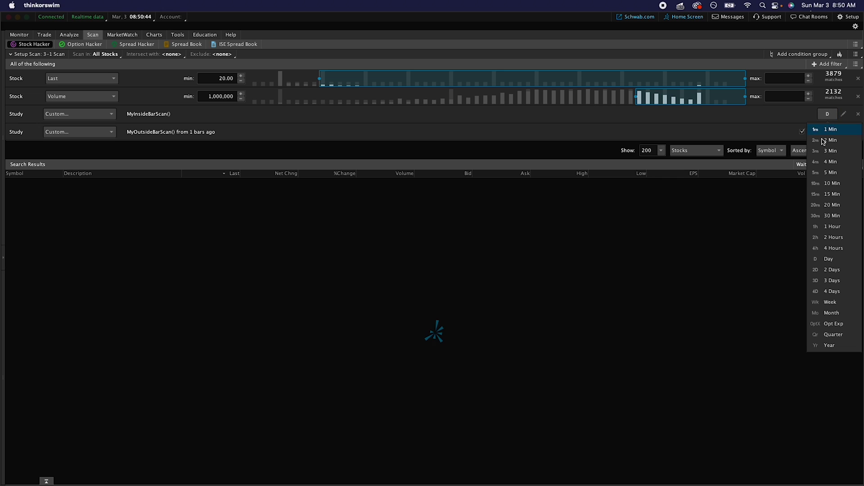
left_click(833, 252)
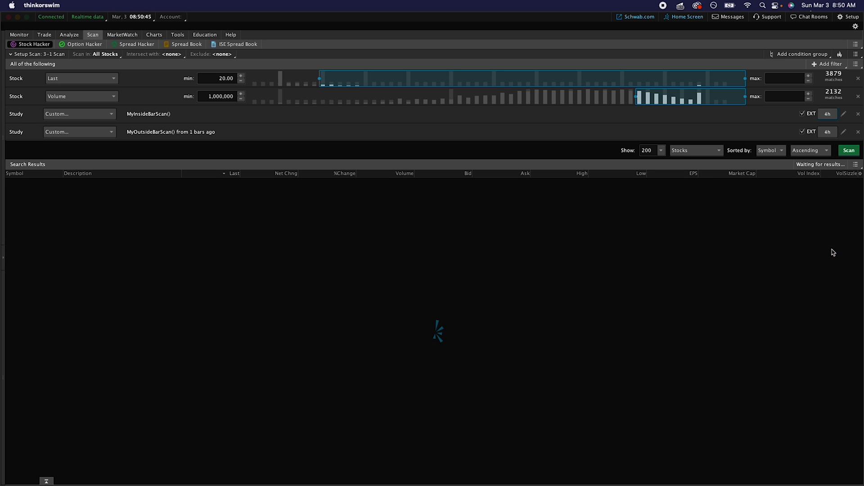
Step: Exclude extended hours from both studies and rerun the scan, getting 107 stocks
left_click(803, 114)
left_click(803, 132)
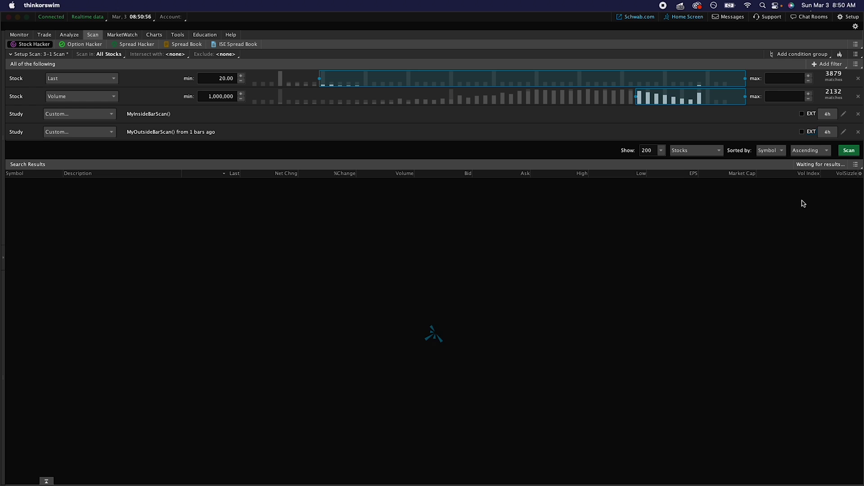
left_click(849, 152)
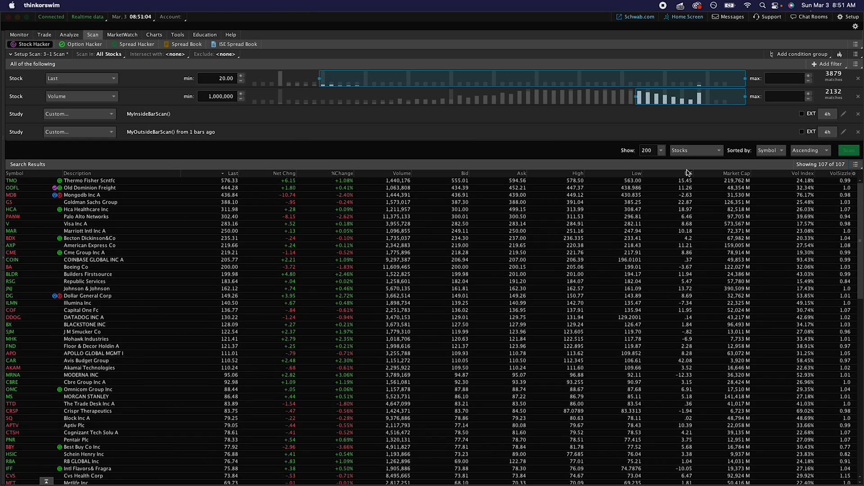
left_click(855, 54)
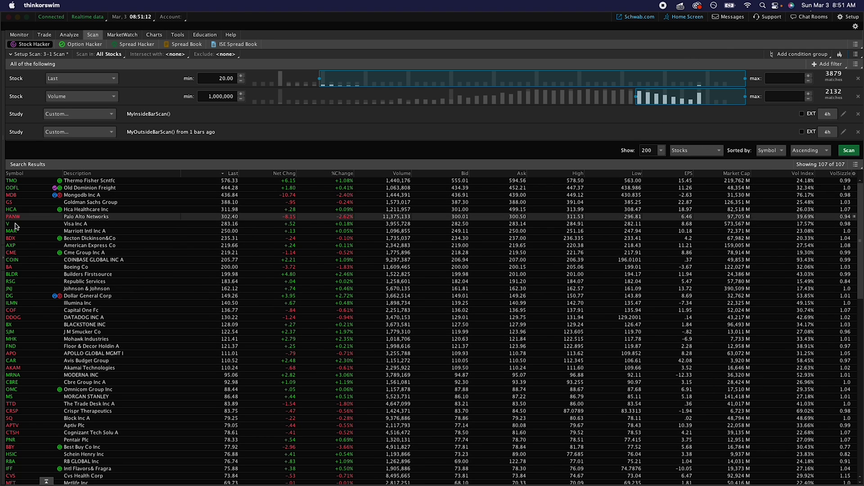
Step: Chart COIN on 4-hour bars zoomed to its last few days, then return to Stock Hacker
left_click(154, 34)
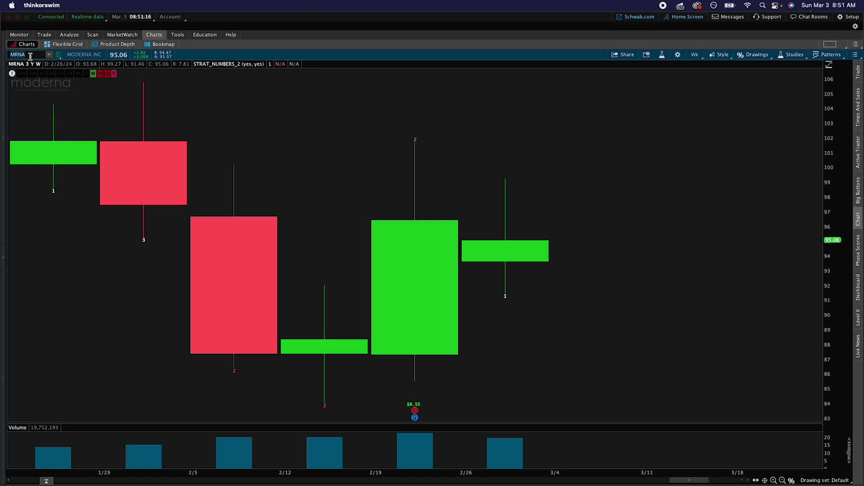
type("COIN")
key("Return")
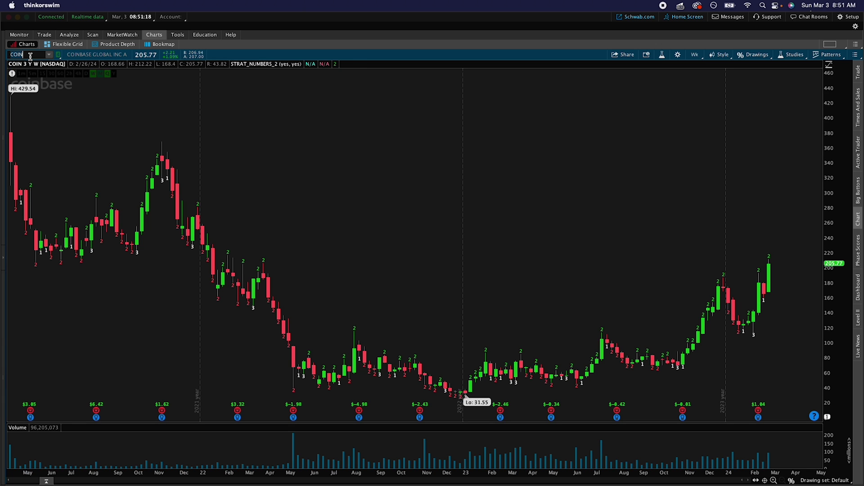
left_click(699, 55)
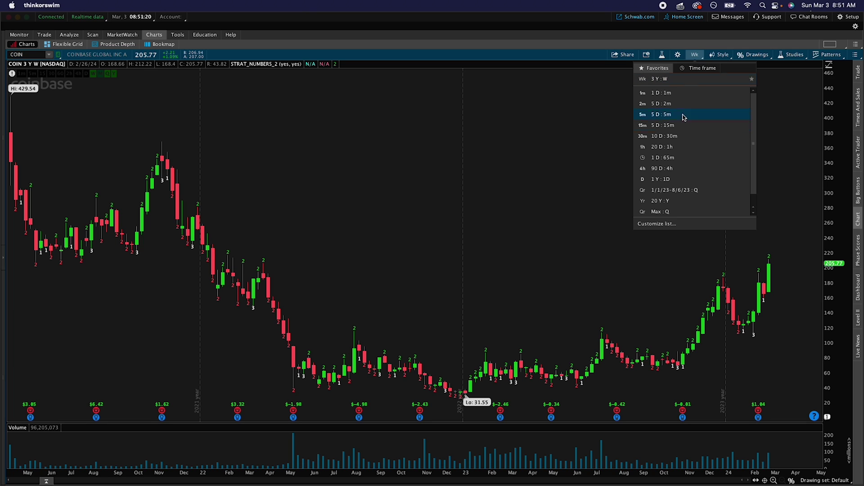
left_click(687, 171)
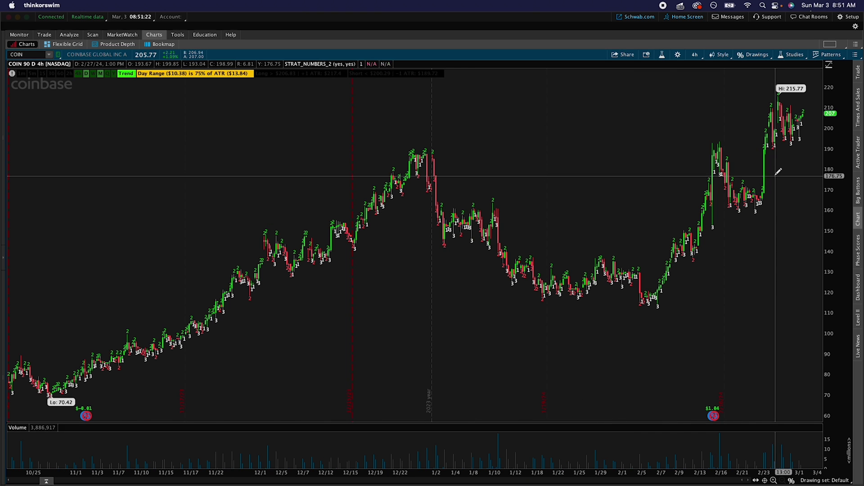
left_click_drag(772, 177, 824, 157)
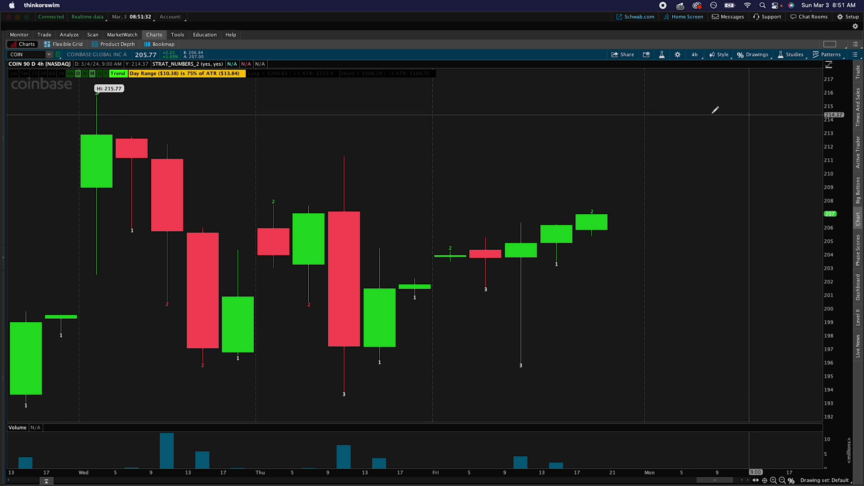
left_click(91, 37)
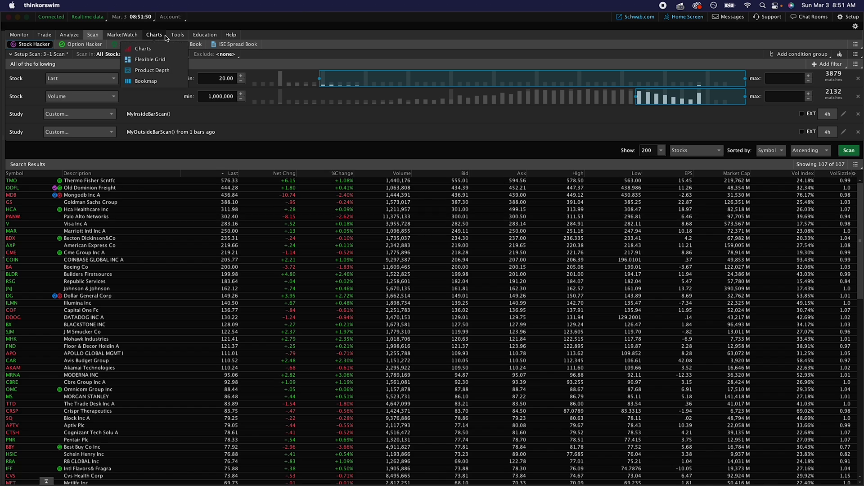
Step: Switch the chart to the Visa symbol V
left_click(164, 43)
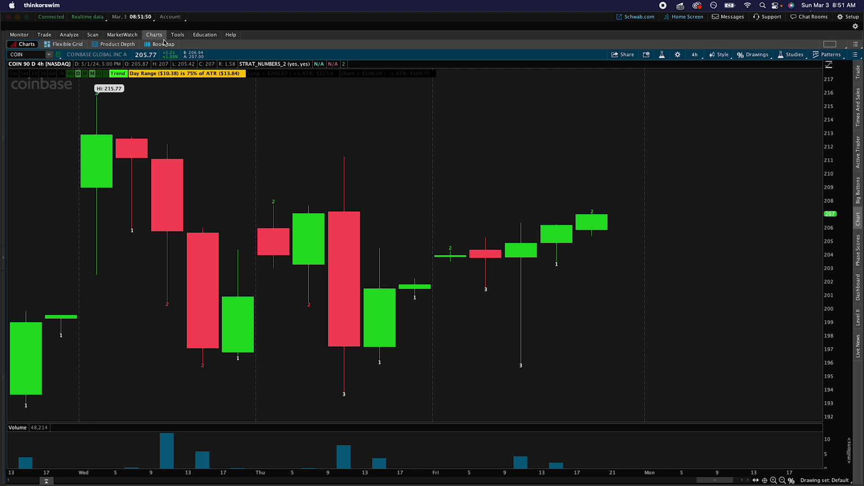
left_click(39, 54)
type("V")
key("Return")
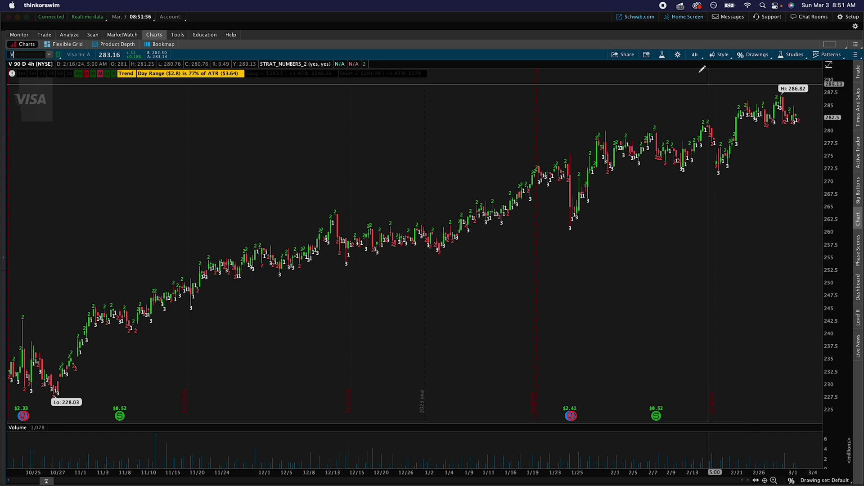
Step: Turn off Show Extended-Hours Trading session in the Equities chart settings
left_click(678, 54)
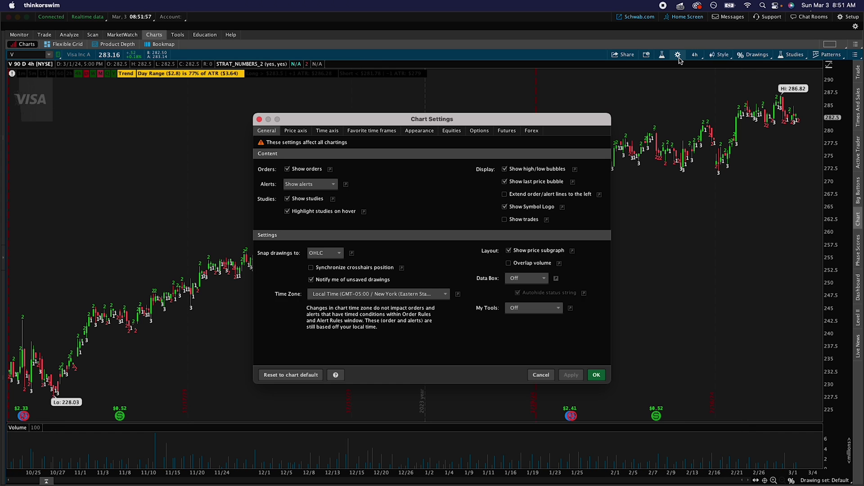
left_click(451, 131)
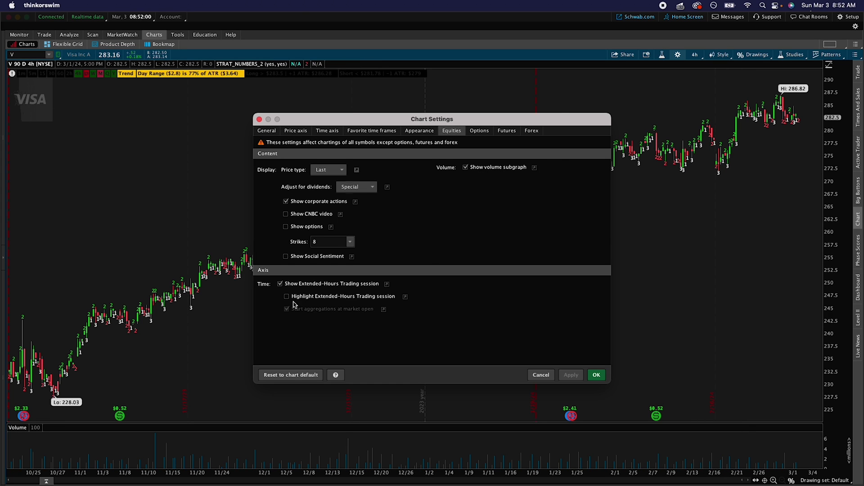
left_click(279, 284)
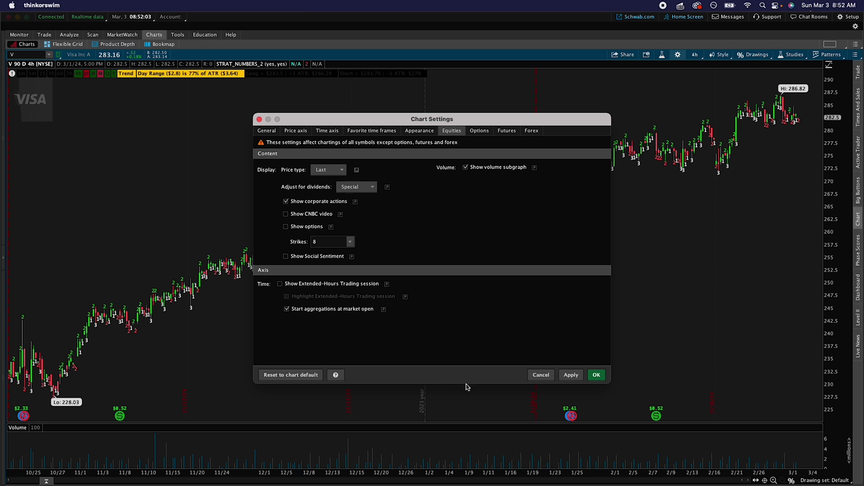
left_click(570, 375)
left_click(596, 375)
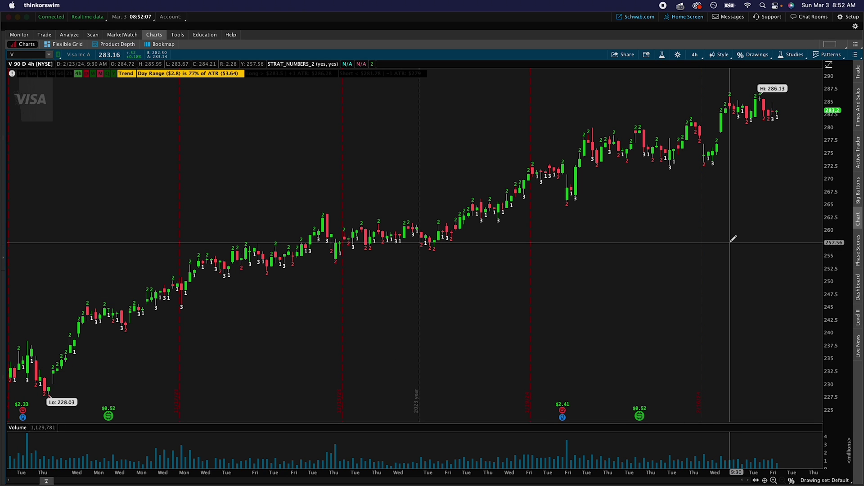
Step: Zoom Visa's 4-hour chart to the last two weeks of regular-session candles
left_click_drag(718, 212, 802, 193)
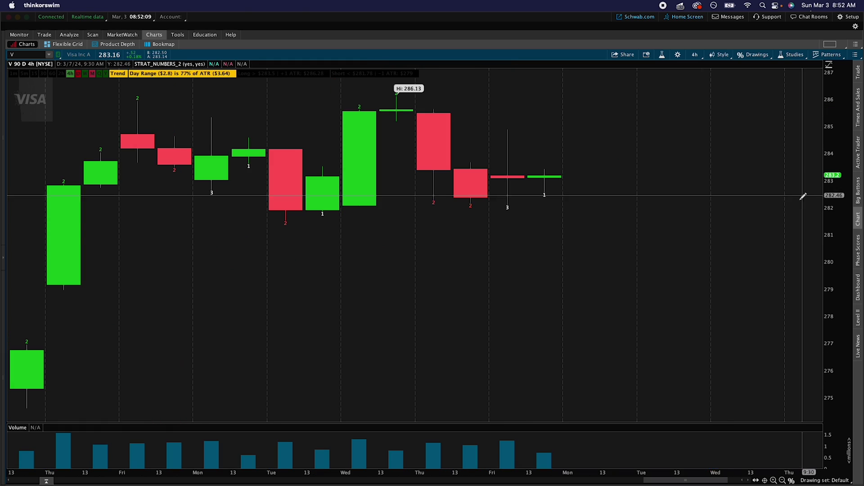